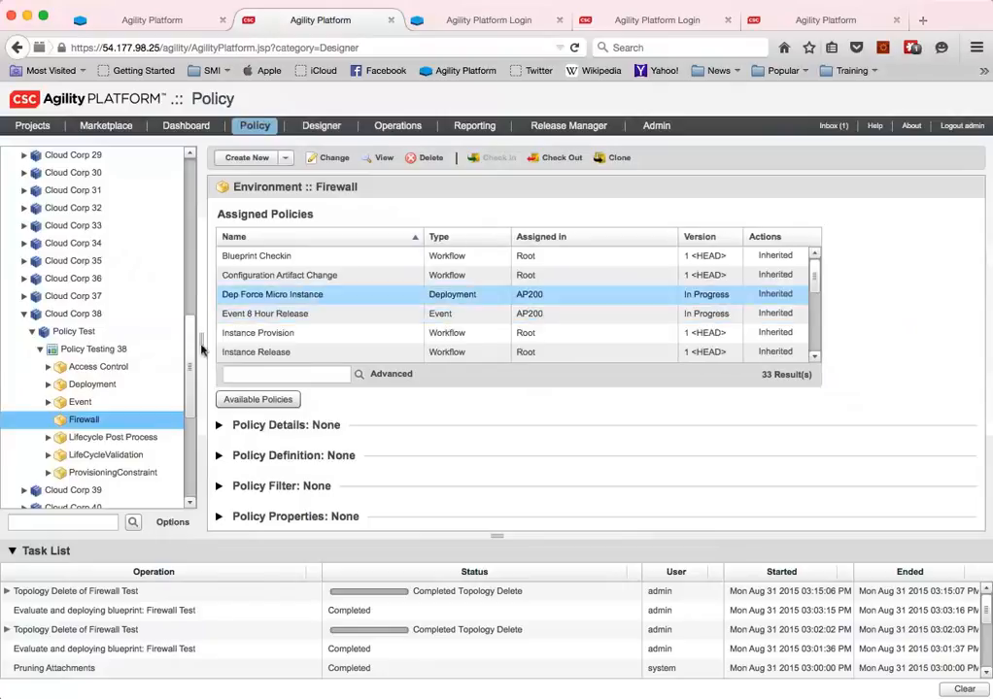
Step: Open the FW-WebAccess firewall policy from the Policies folder for editing
scroll(183, 386, "down", 1)
scroll(183, 393, "down", 5)
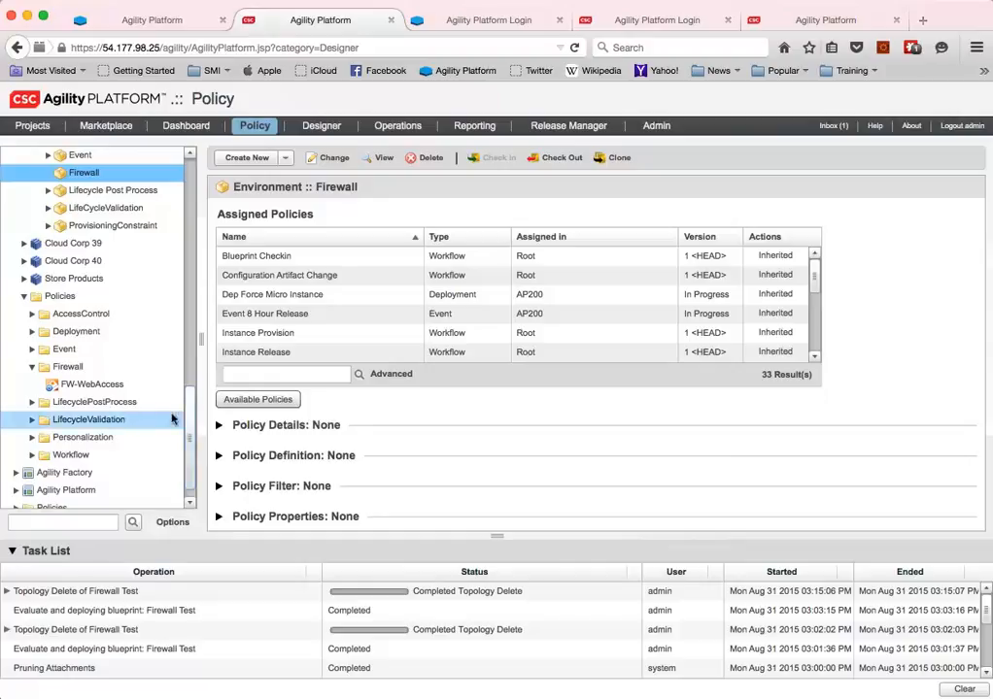
left_click(95, 382)
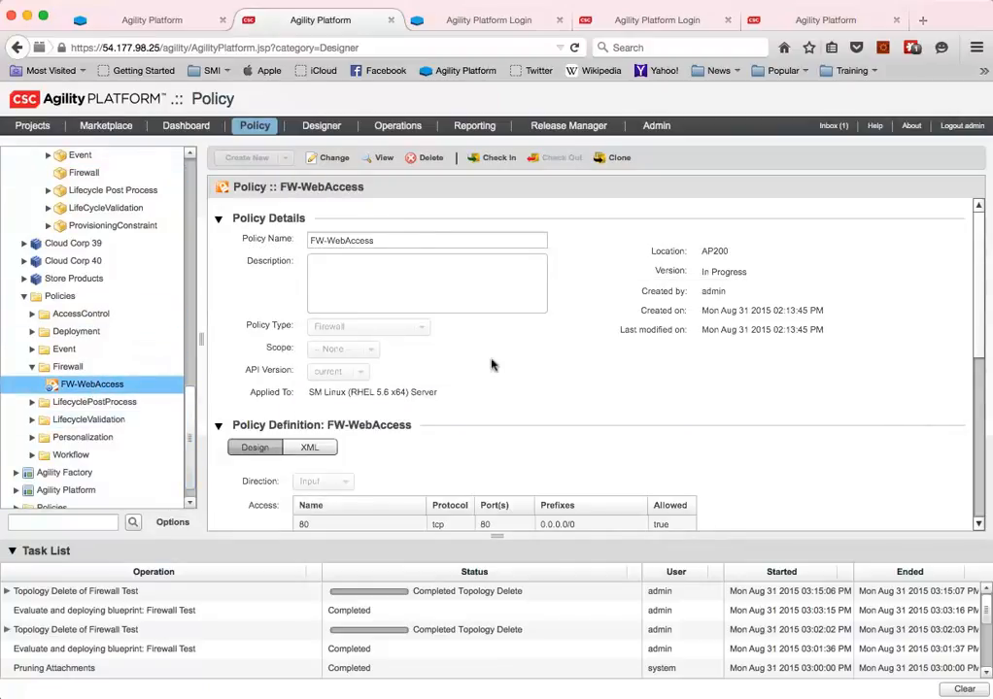
left_click(333, 158)
scroll(361, 392, "down", 4)
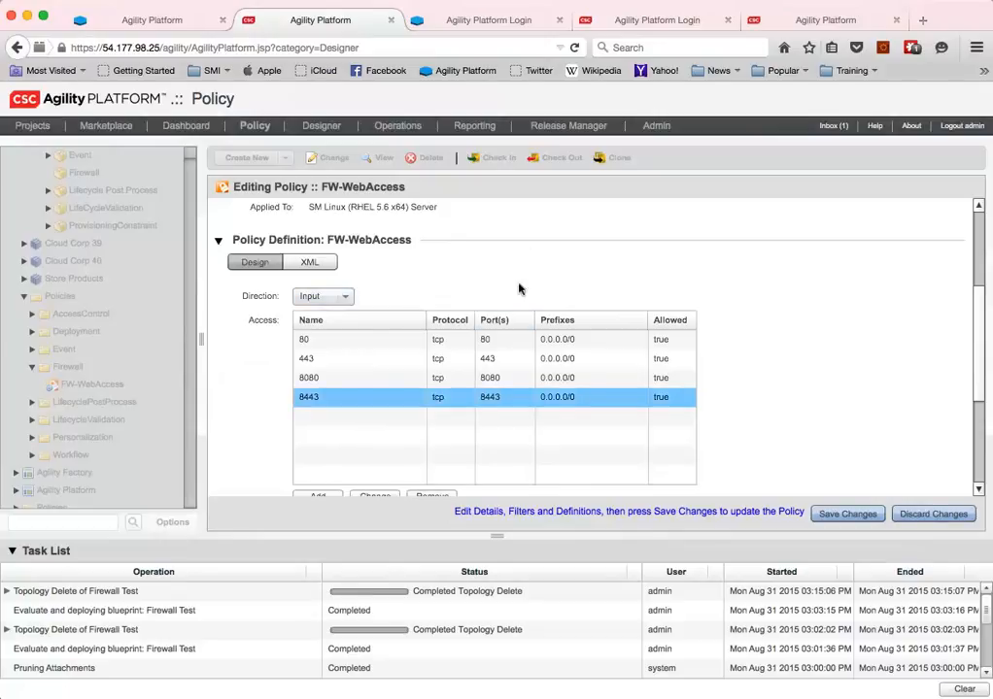
Step: Review the FW-WebAccess policy's details and its access definition in both the design and XML views
scroll(612, 282, "up", 4)
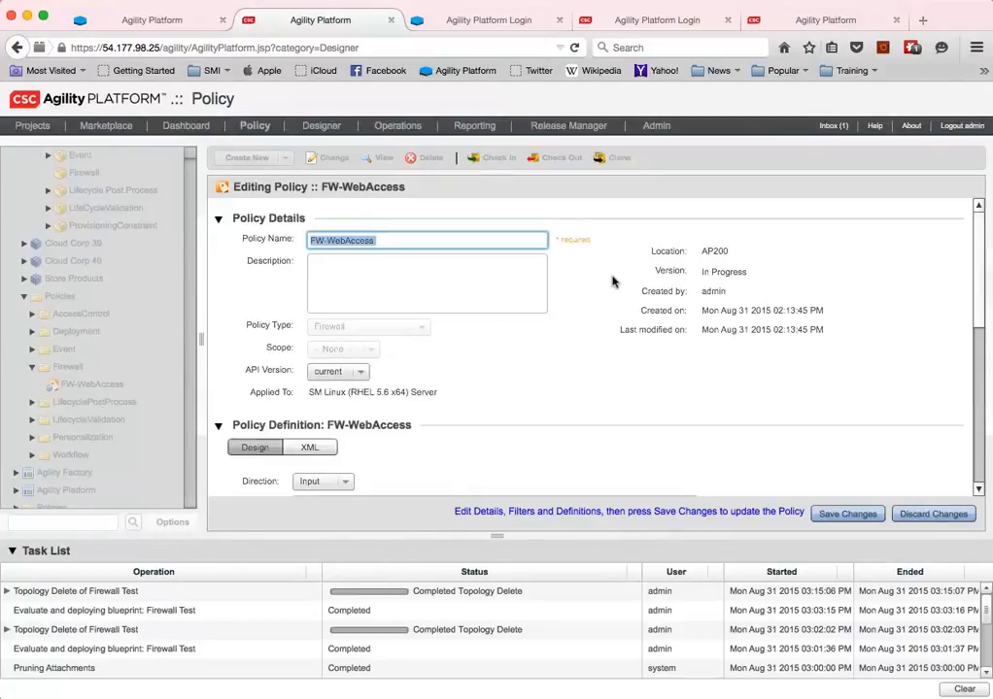
left_click_drag(977, 300, 967, 354)
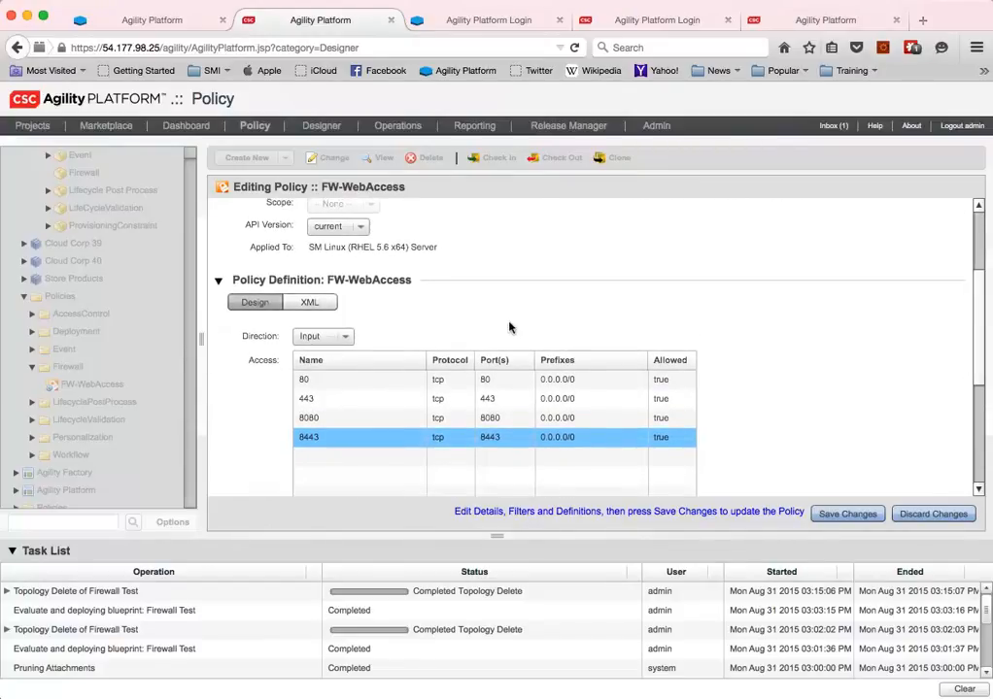
scroll(976, 316, "down", 3)
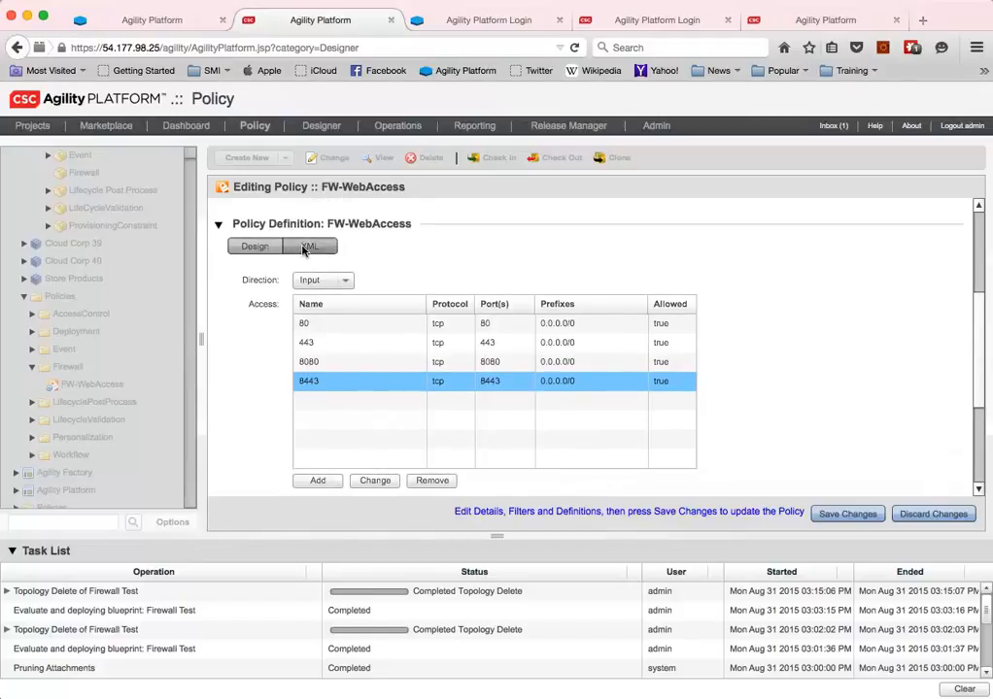
left_click(307, 247)
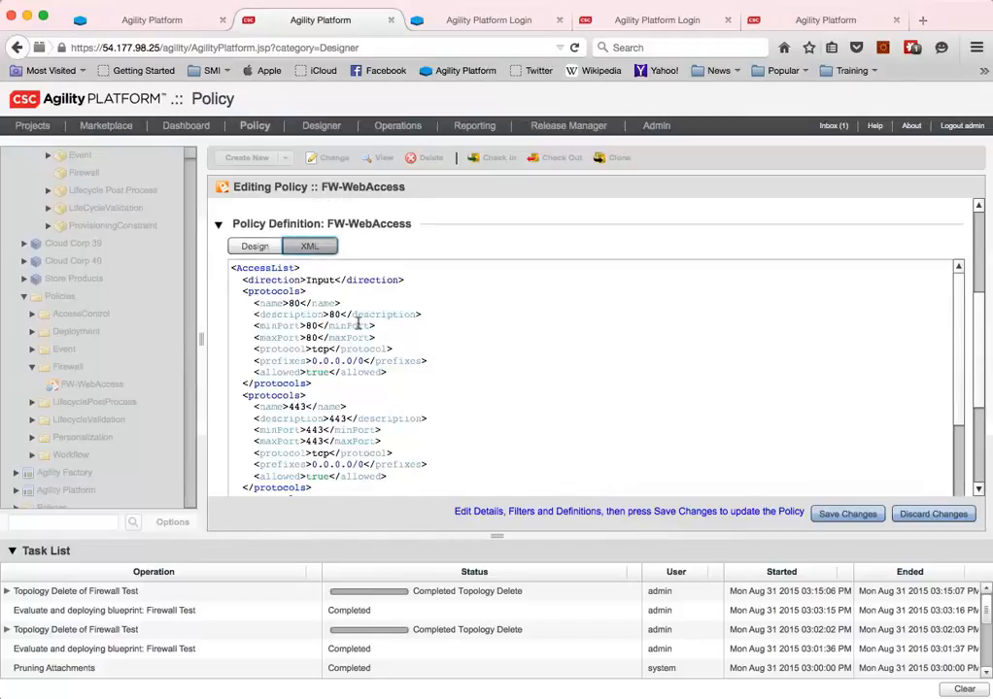
left_click(248, 245)
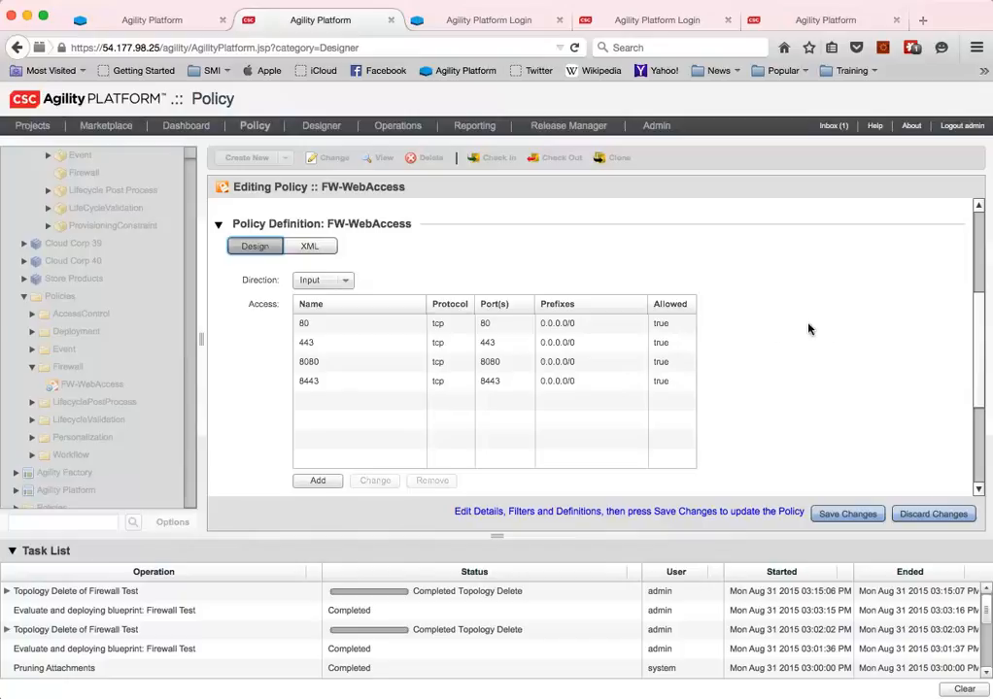
Step: Try an access rule named XYX Monitoring with minimum and maximum port 175, and discard the policy edits
left_click(318, 481)
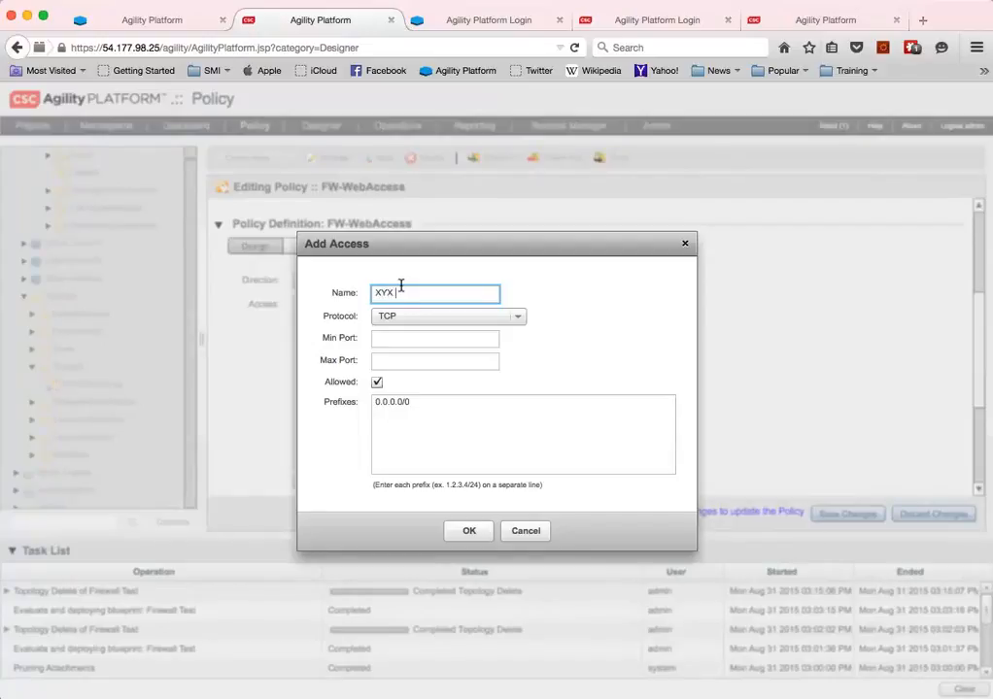
type("onitoring")
left_click(399, 336)
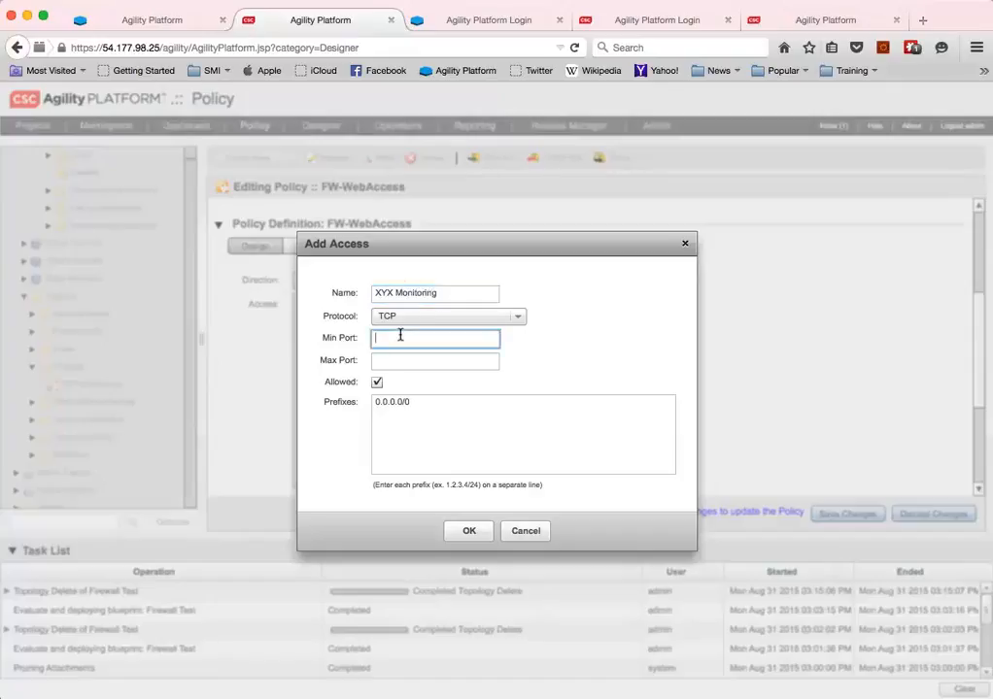
key("Tab")
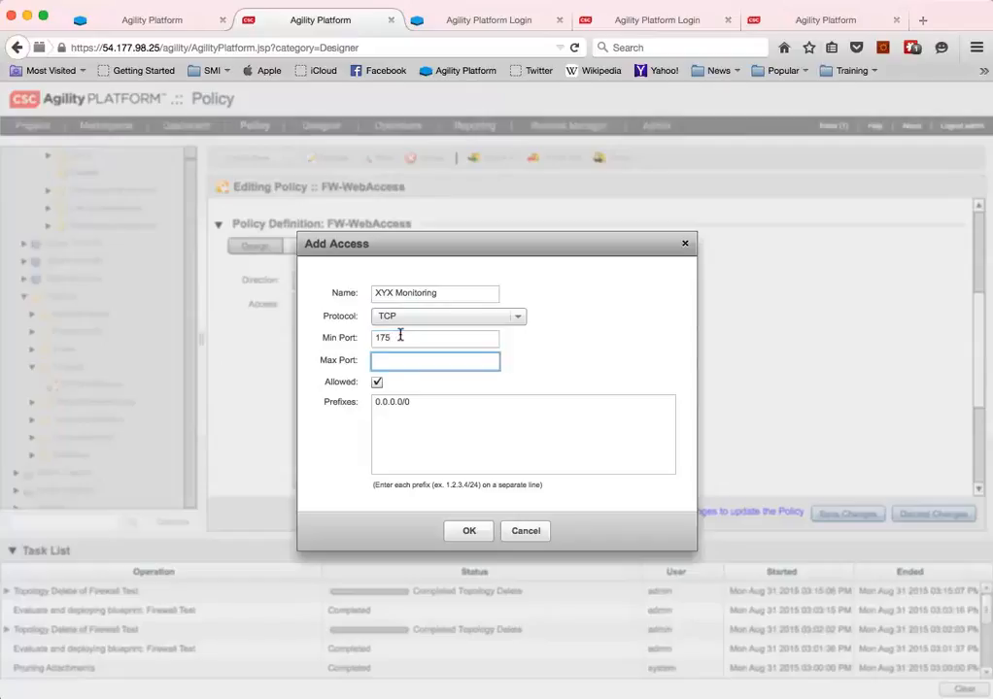
type("175")
left_click(602, 420)
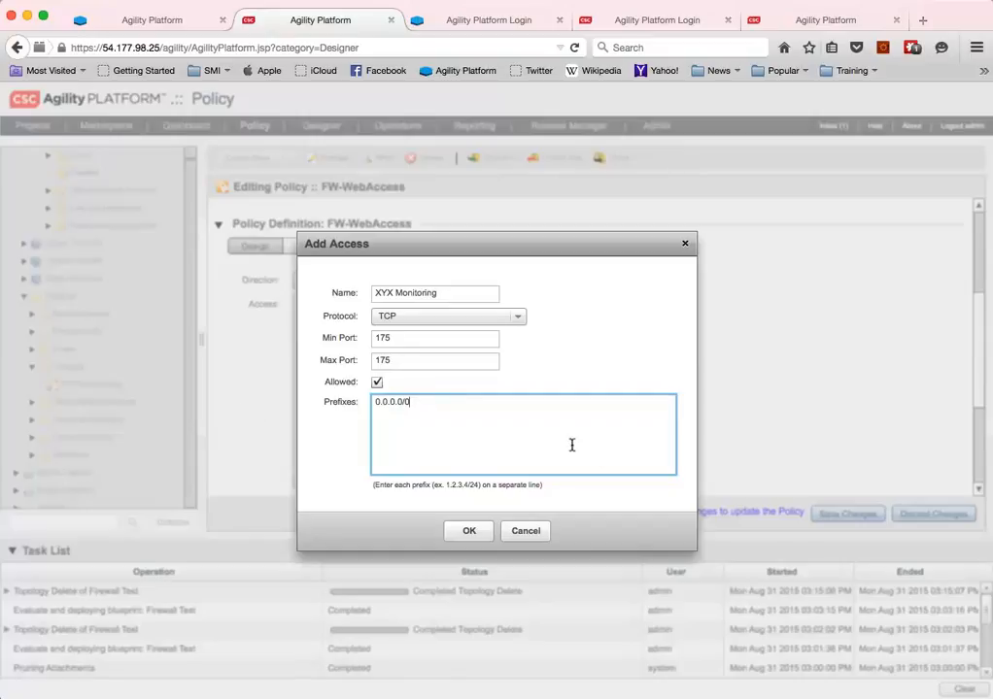
left_click(524, 531)
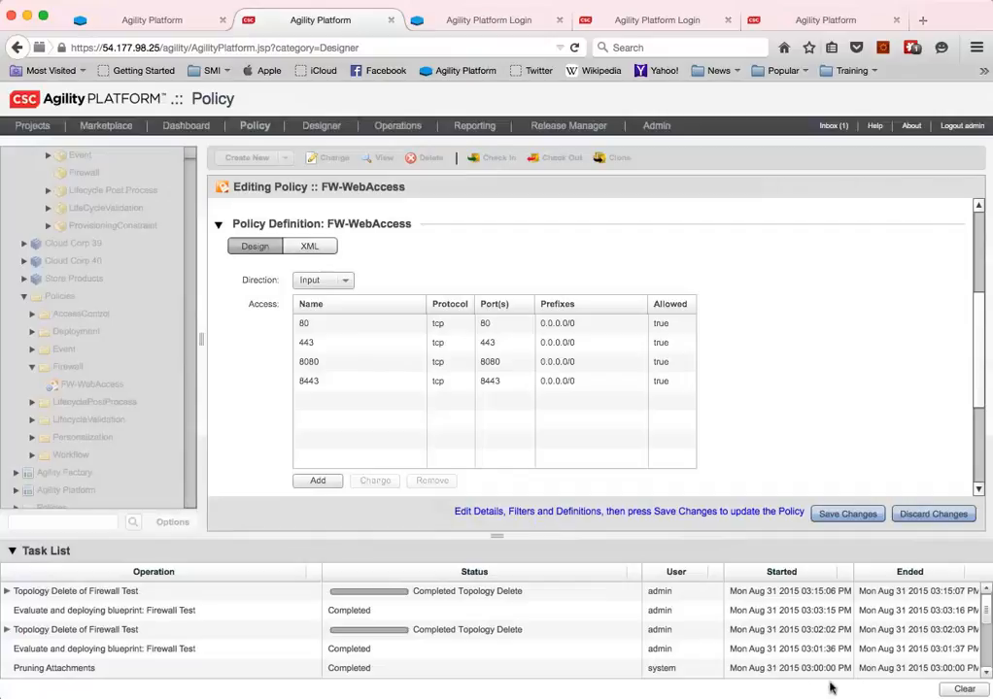
left_click(919, 515)
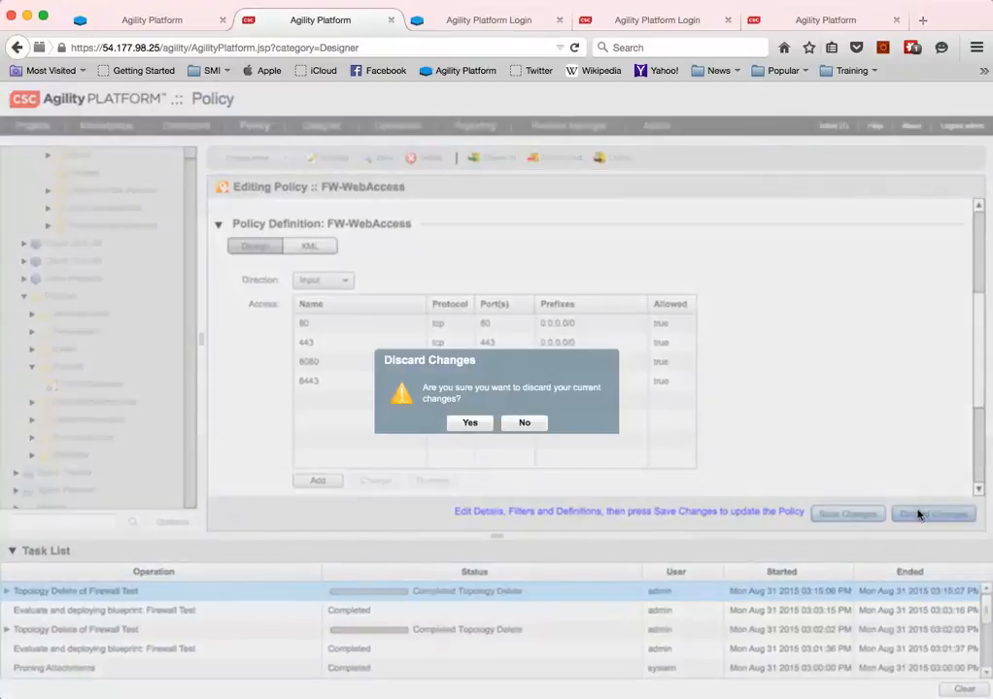
left_click(468, 423)
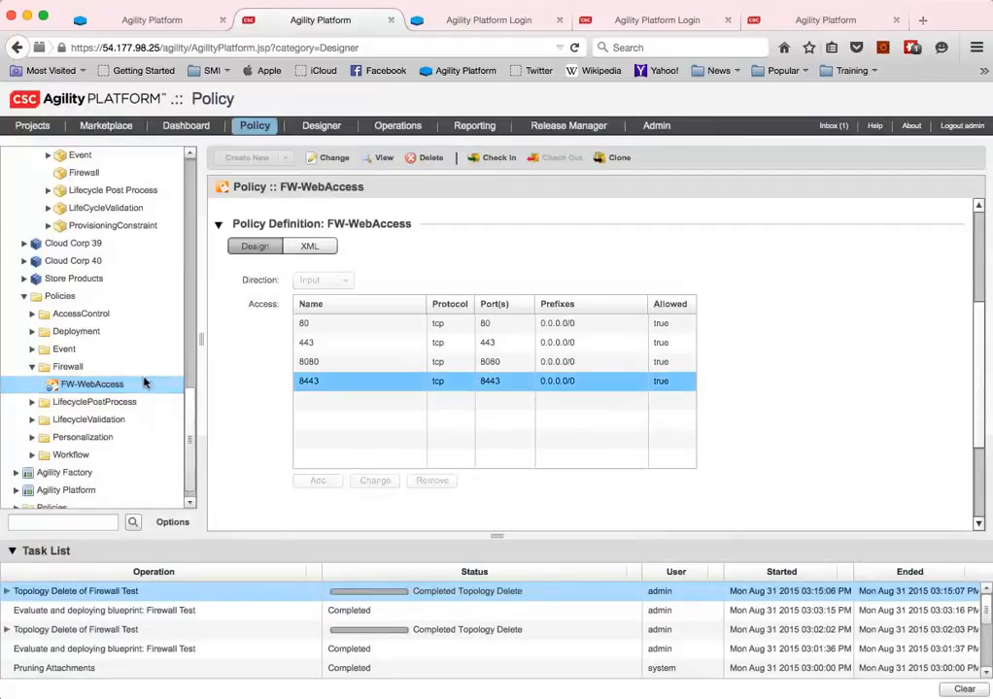
Step: Open the firewall rules of the SM Linux (RHEL 5.6 x64) Server workload in the Designer's Firewall Test blueprint
left_click_drag(187, 439, 193, 376)
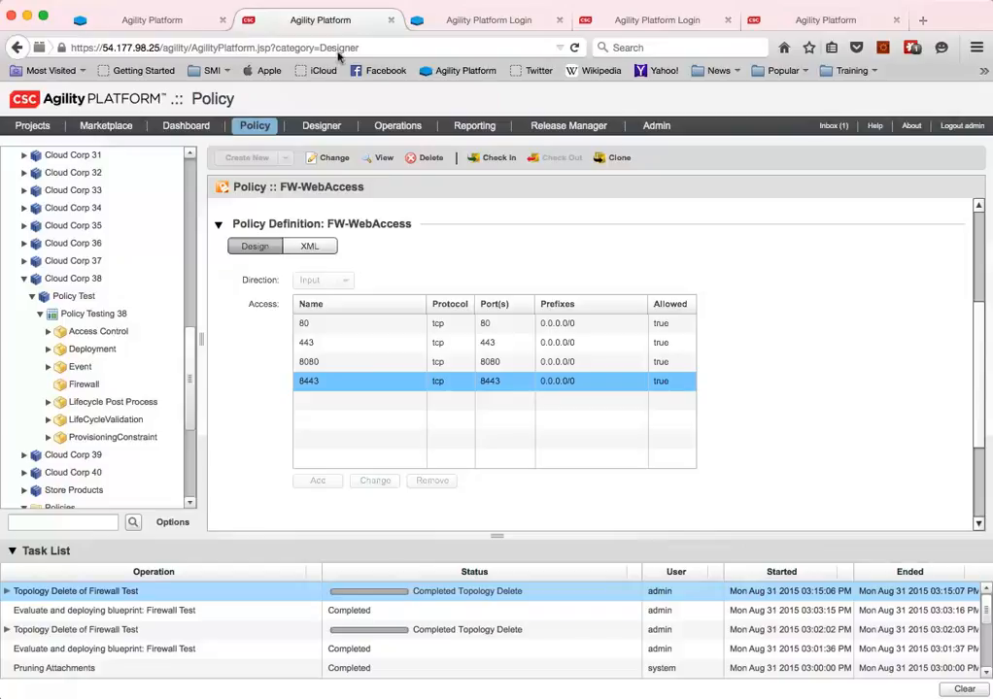
left_click(306, 127)
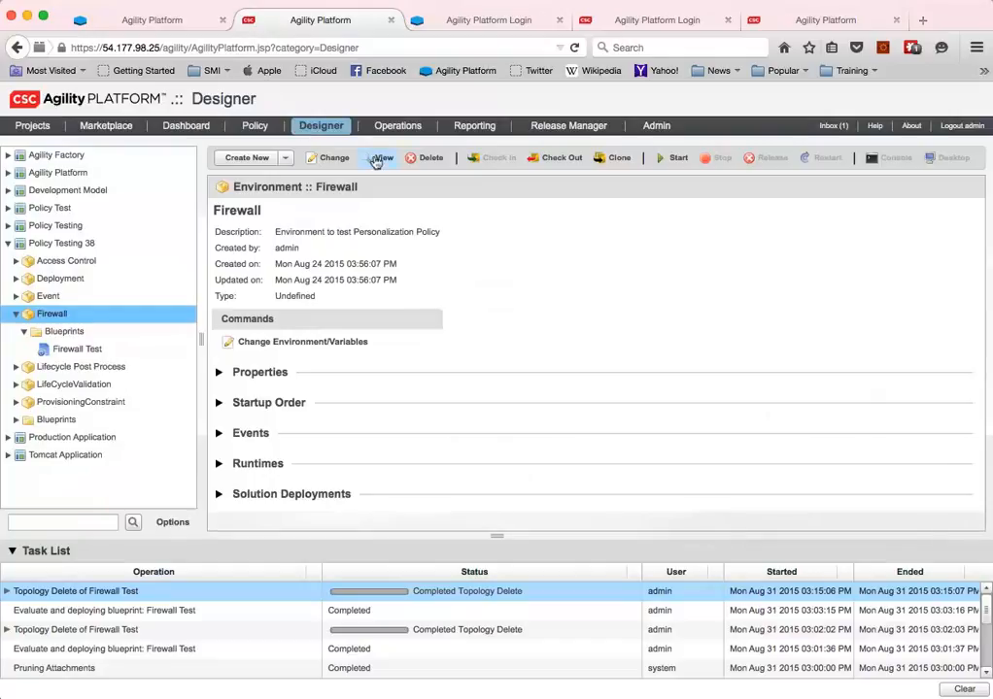
left_click(79, 354)
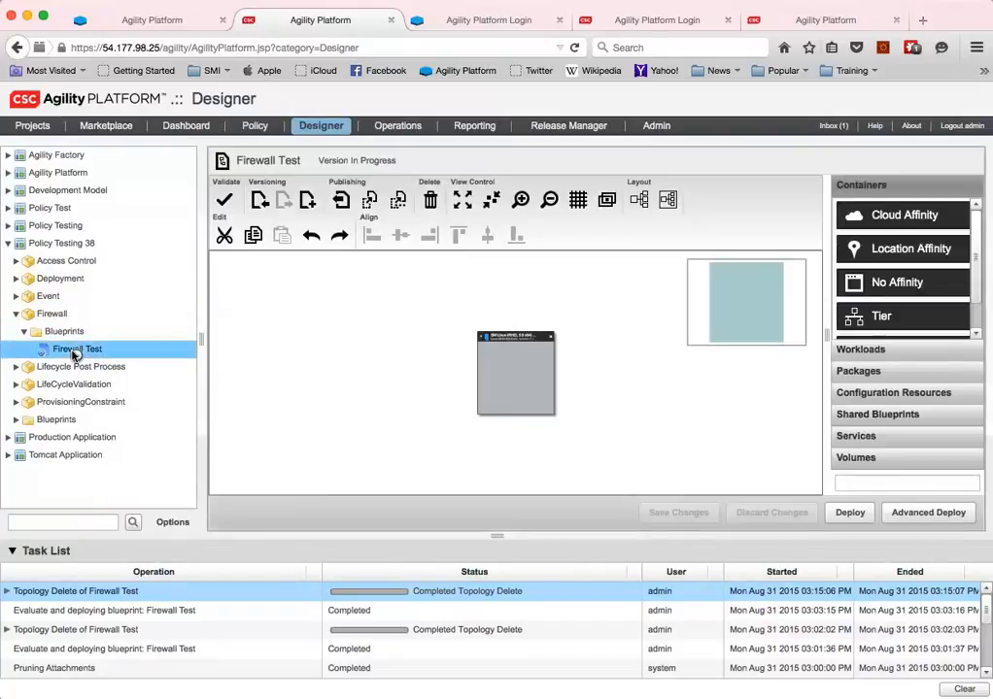
left_click(521, 199)
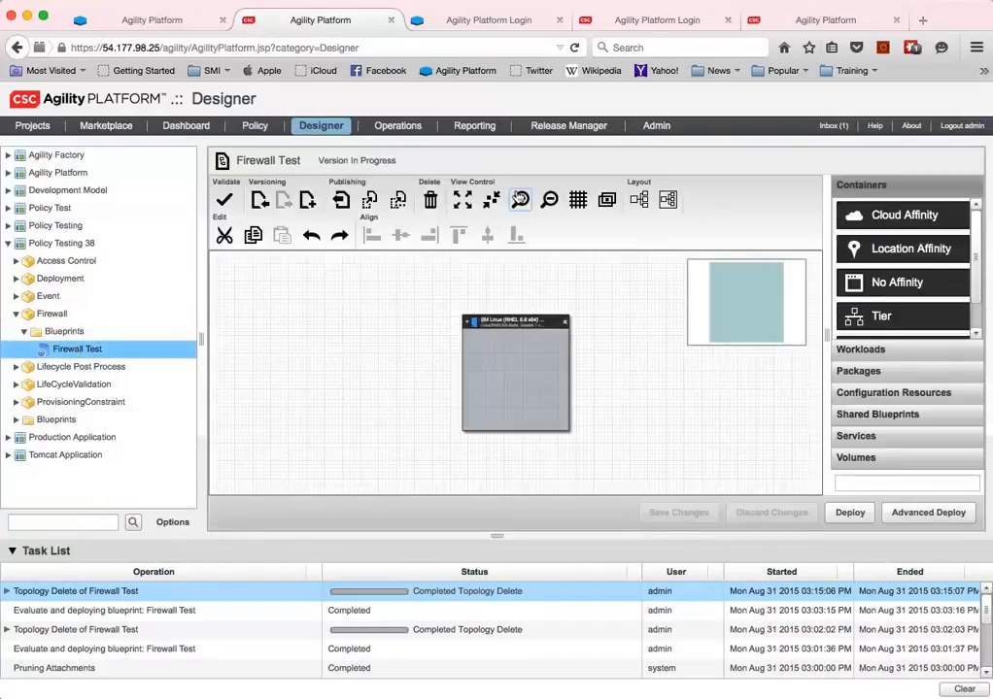
left_click(433, 274)
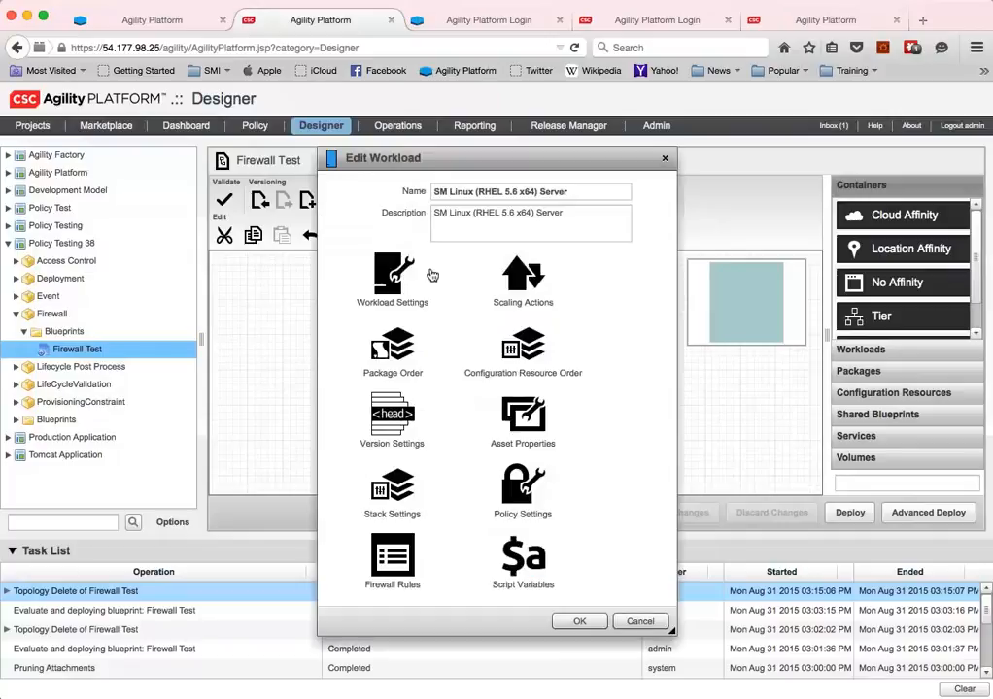
left_click(381, 572)
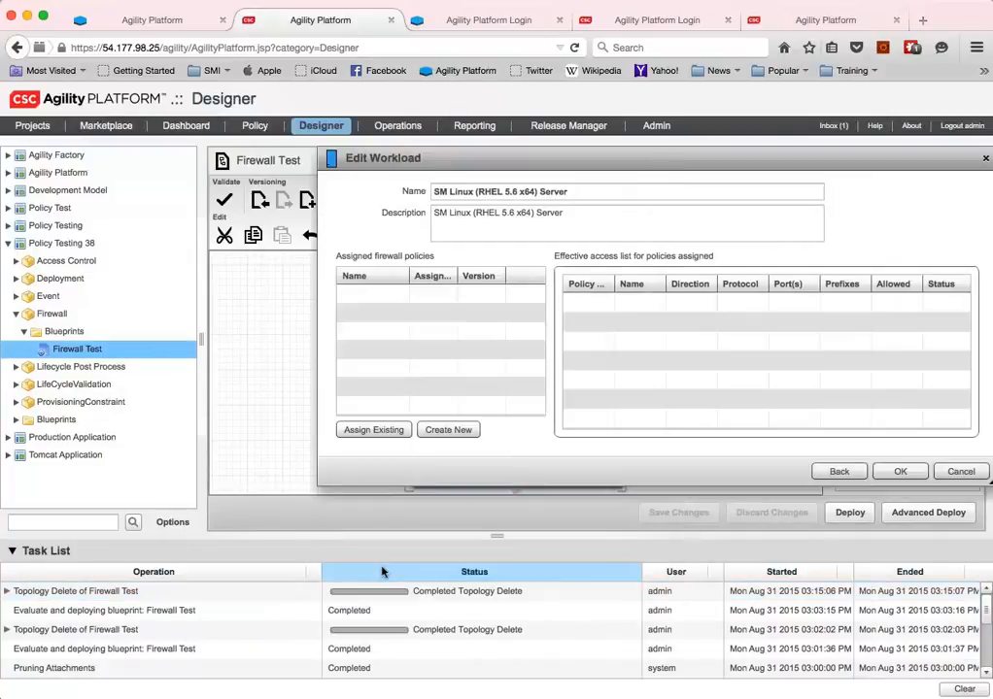
Step: Try assigning the existing FW-WebAccess firewall policy to the SM Linux (RHEL 5.6 x64) Server workload
left_click(367, 433)
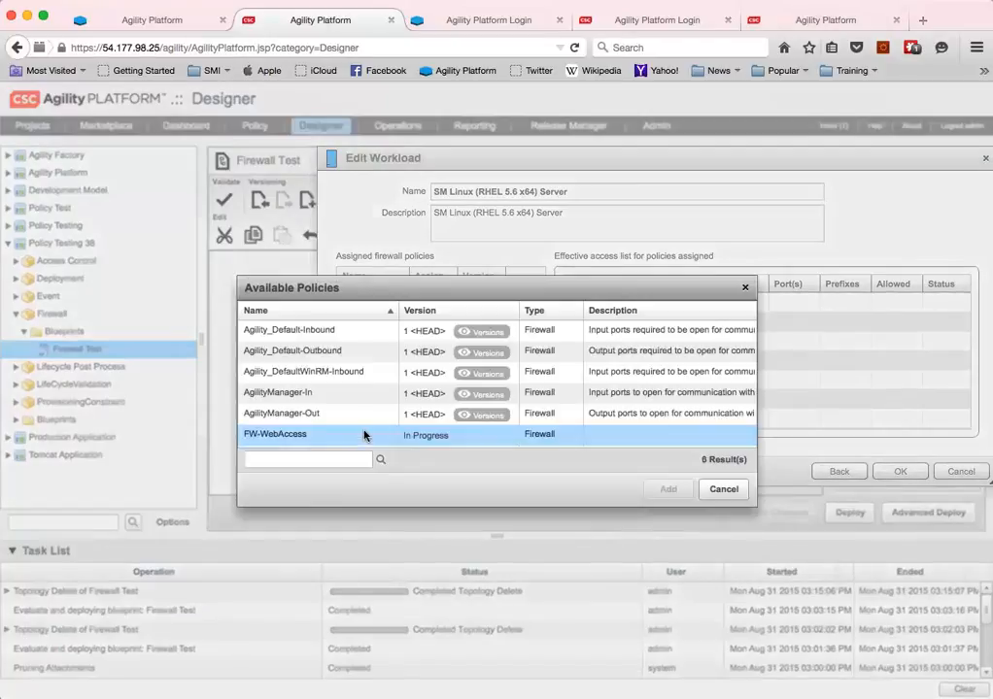
left_click(285, 436)
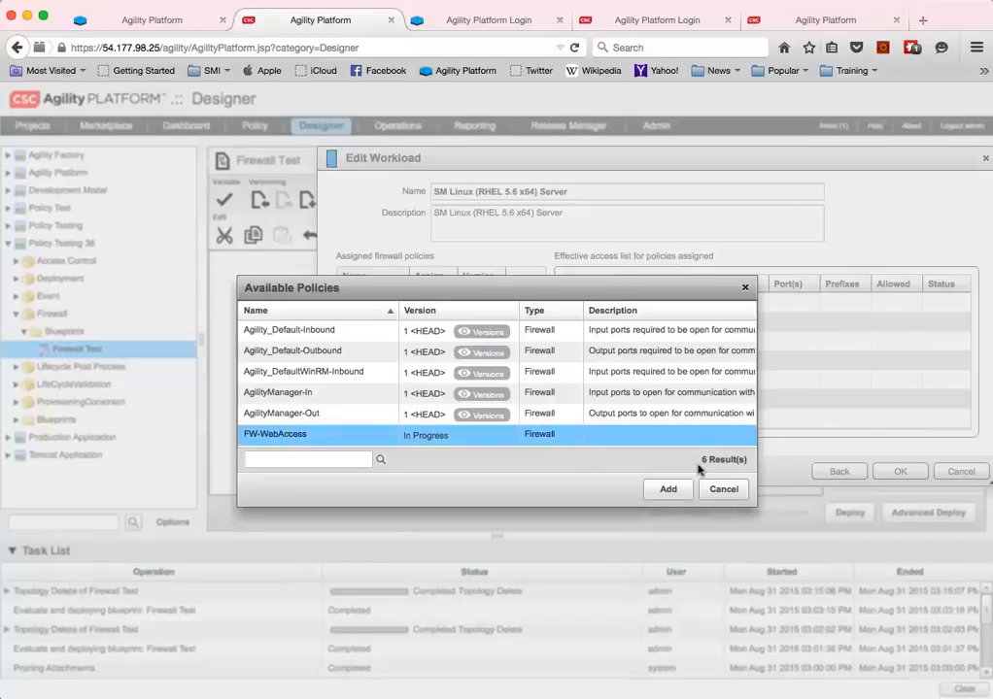
left_click(655, 491)
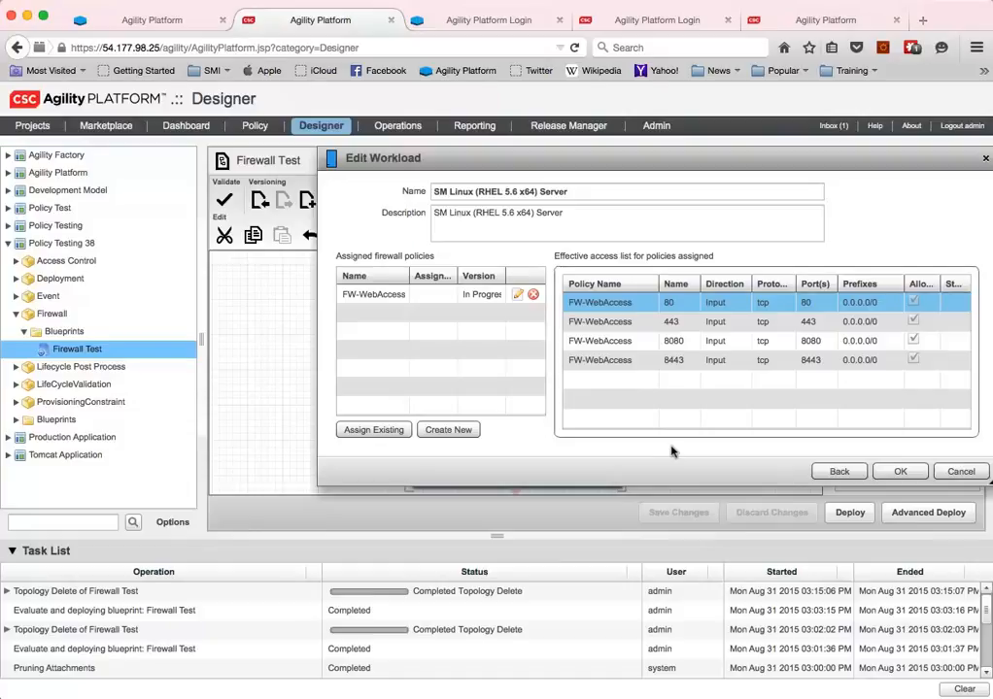
left_click(954, 471)
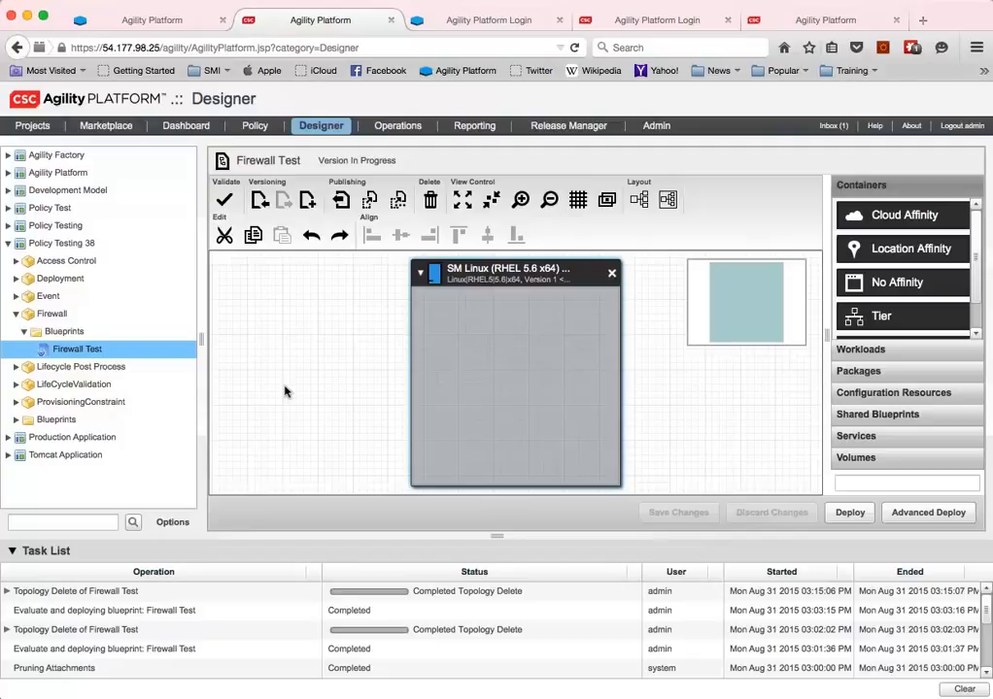
Step: Assign the FW-WebAccess policy to the Firewall environment under Policy Testing 38, finding it with the search term fw
left_click(250, 125)
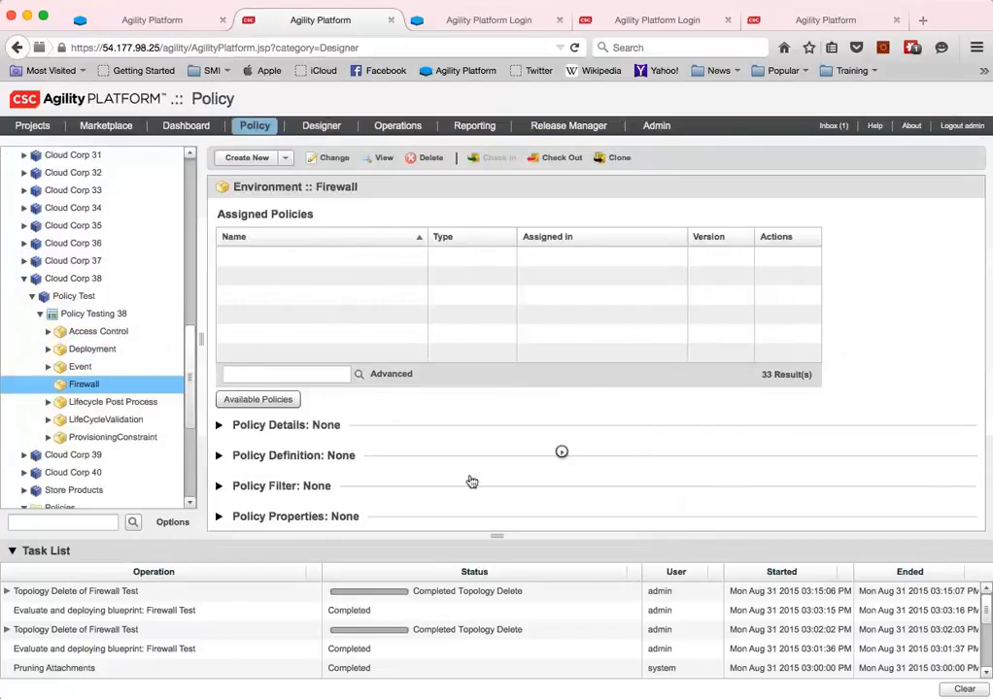
left_click(116, 384)
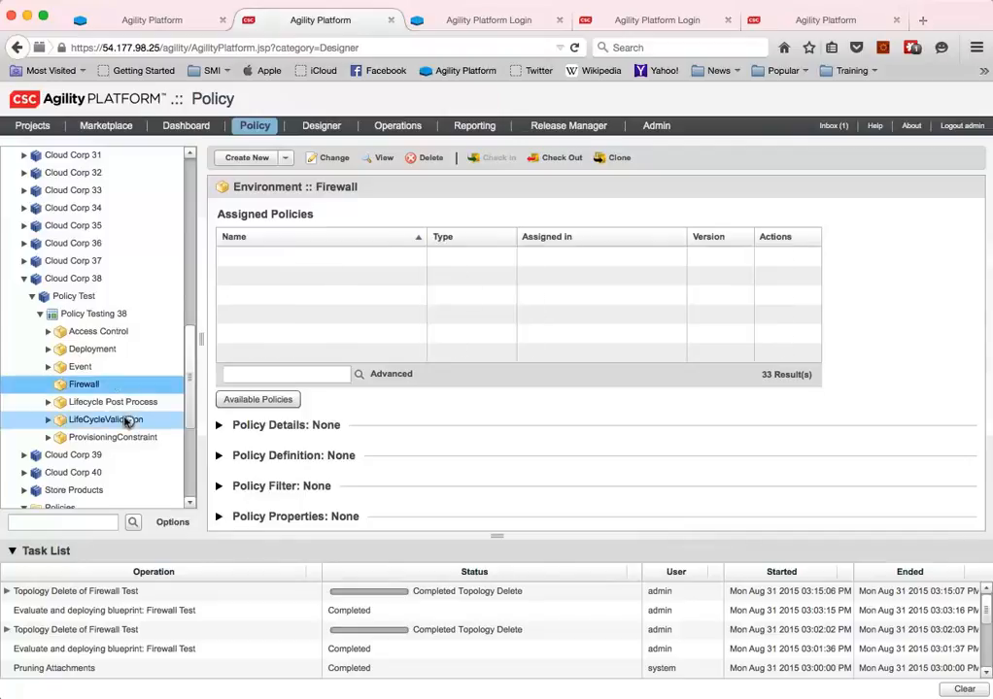
left_click(251, 399)
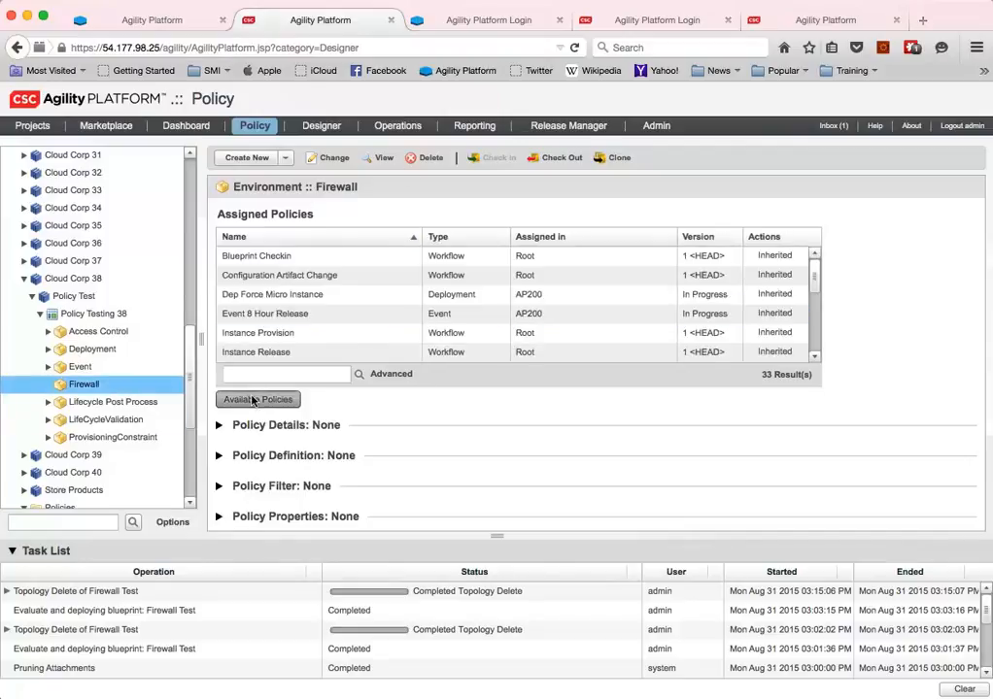
left_click(250, 507)
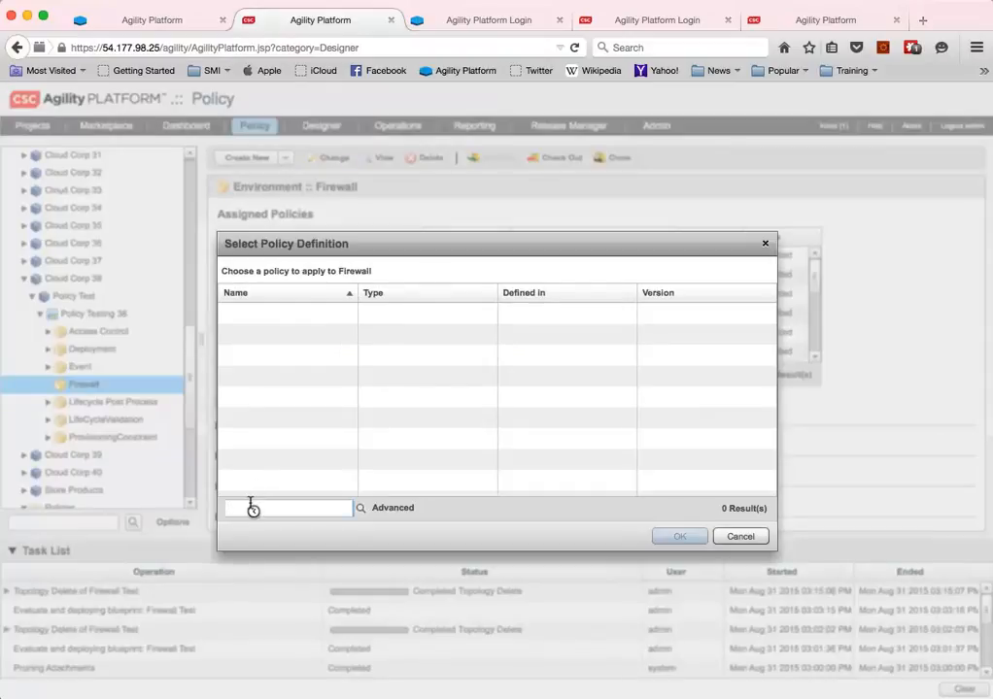
type("fw")
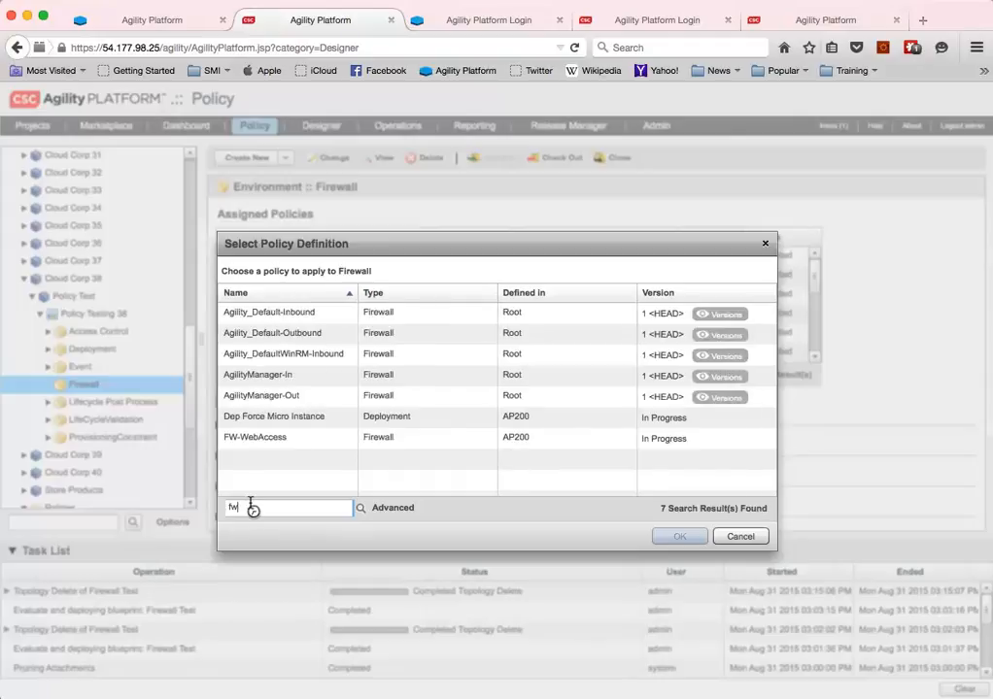
left_click(278, 312)
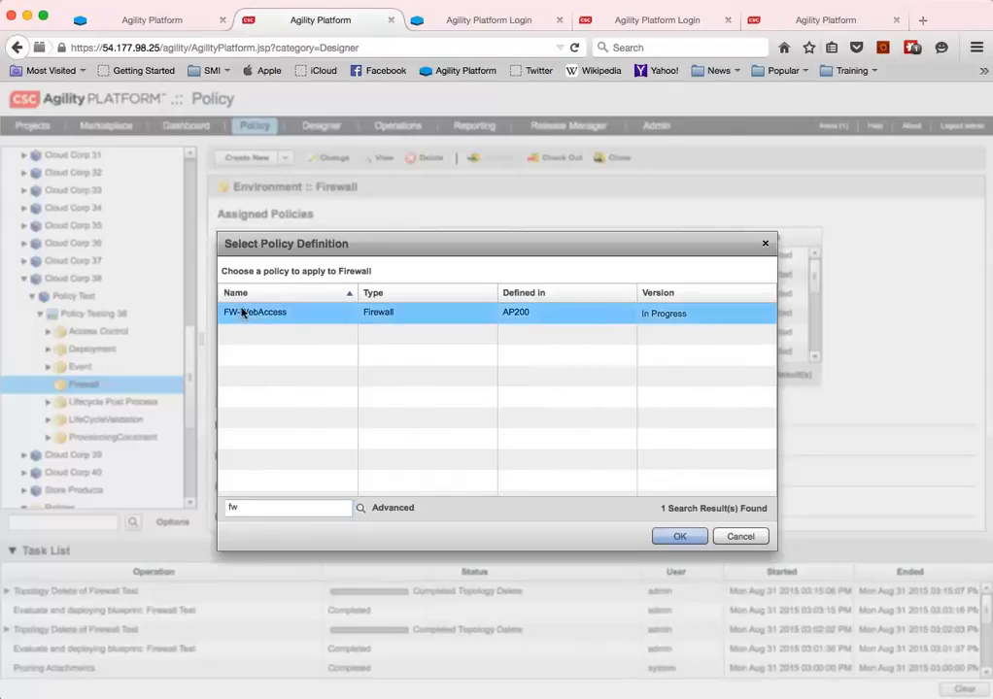
left_click(677, 536)
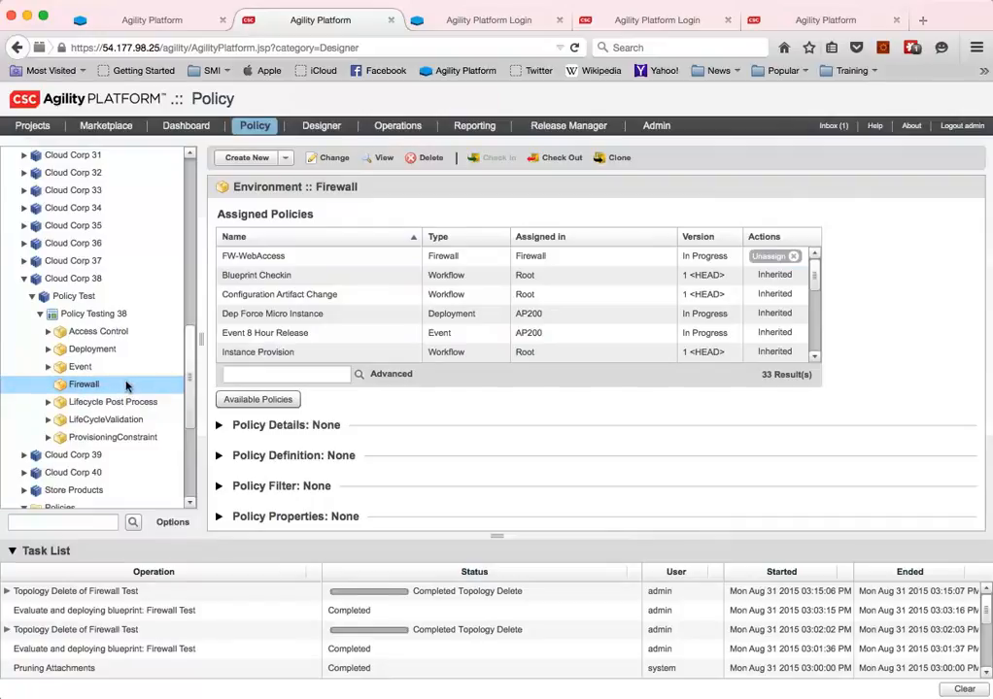
Step: Review the firewall policies assigned to the SM Linux (RHEL 5.6 x64) Server workload in the Designer's Firewall Test blueprint
left_click(311, 125)
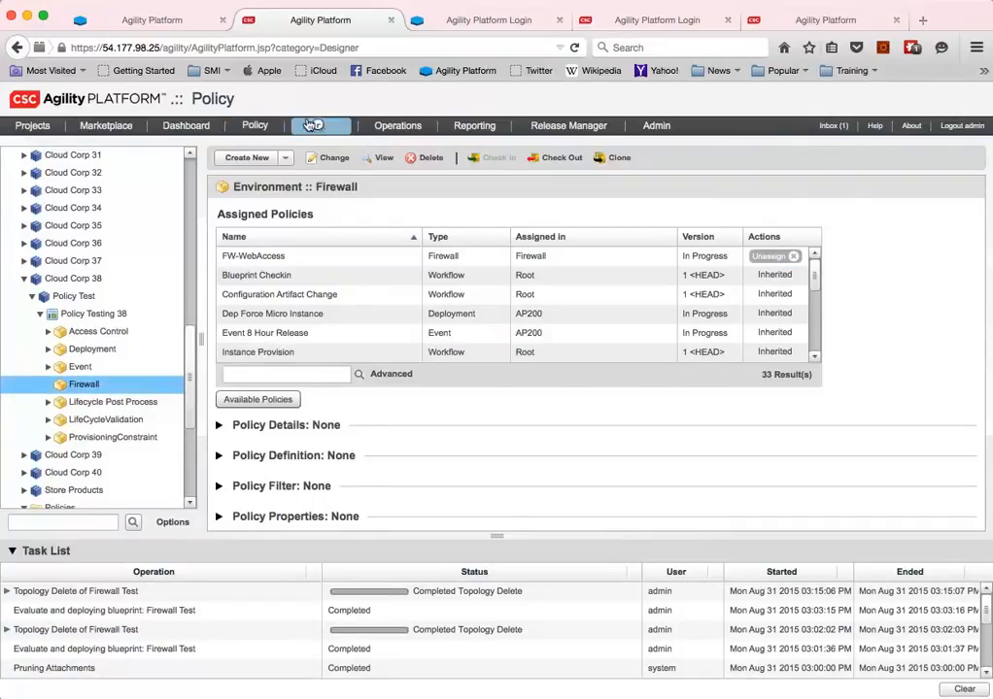
left_click(53, 349)
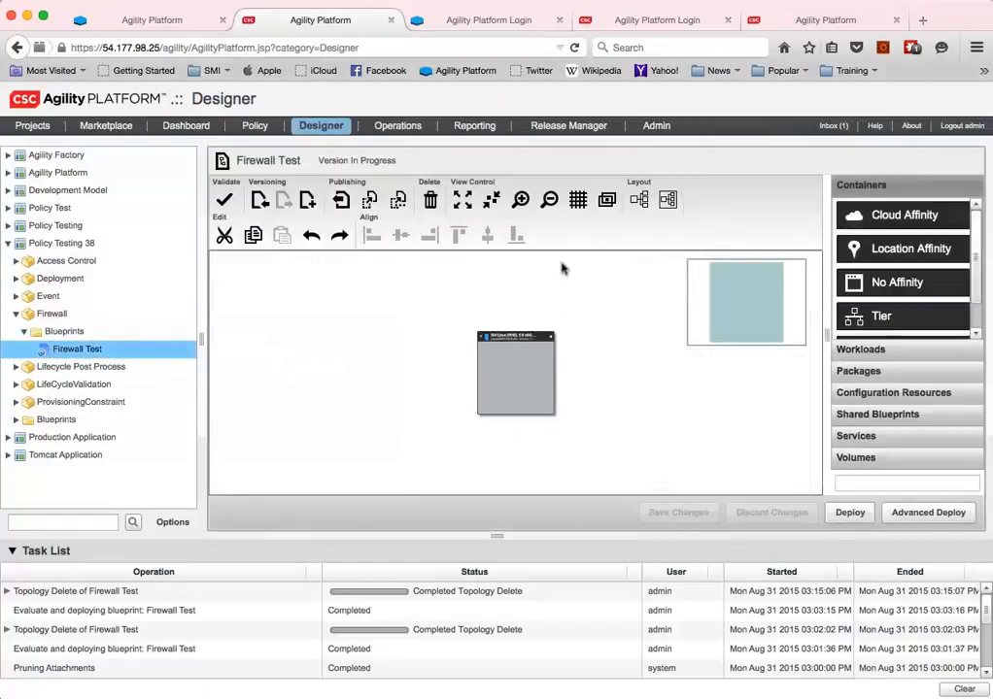
left_click(521, 199)
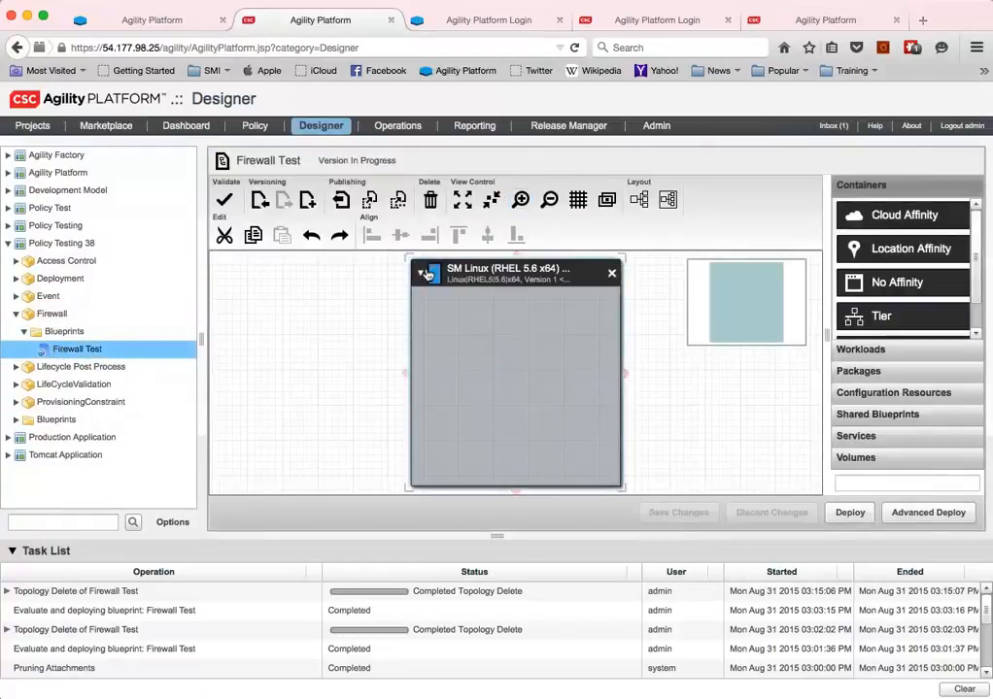
double_click(424, 262)
left_click(432, 284)
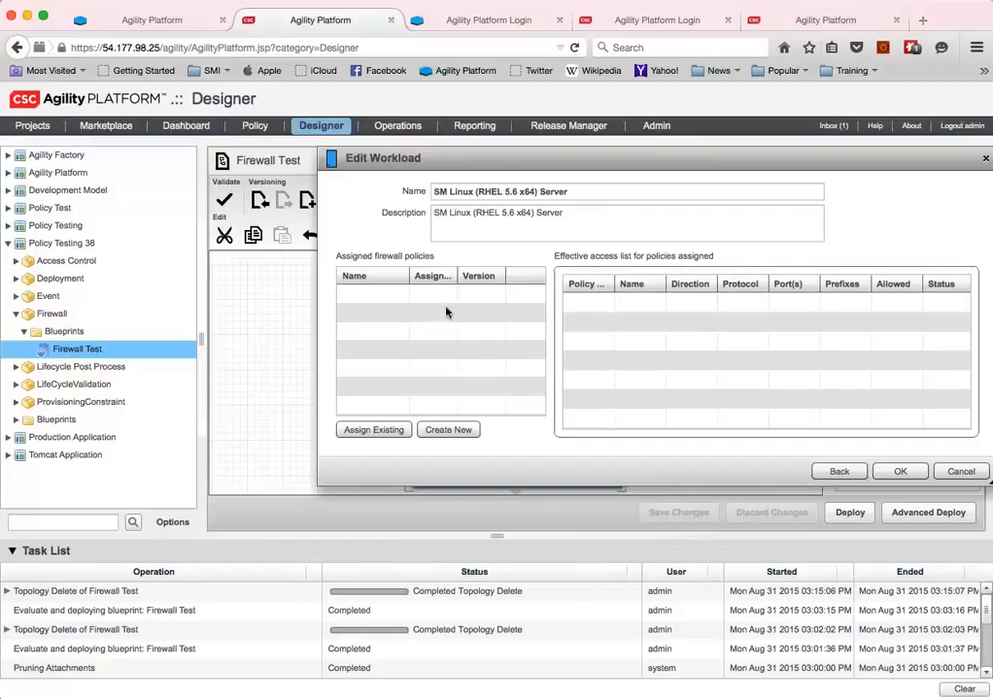
left_click(960, 471)
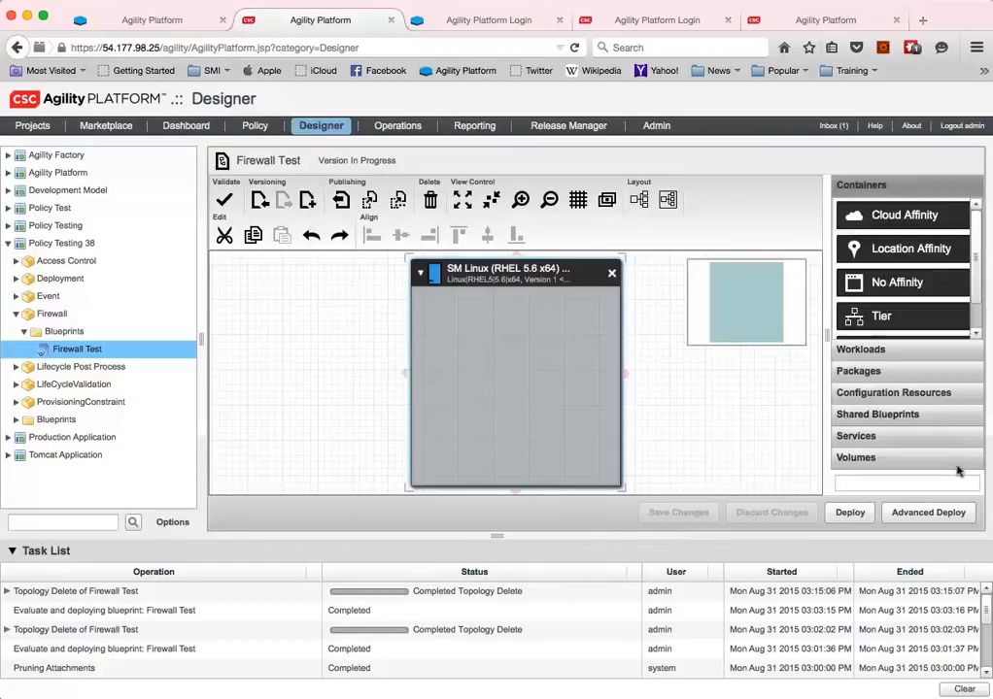
Step: Deploy the Firewall Test blueprint into the Firewall environment
left_click(848, 513)
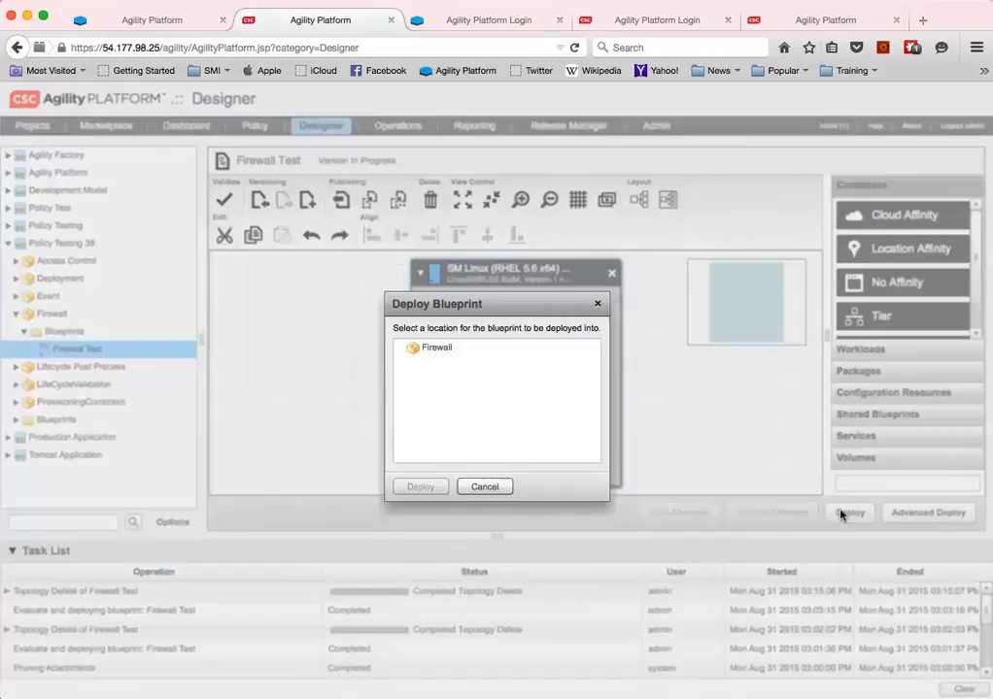
left_click(427, 348)
left_click(412, 487)
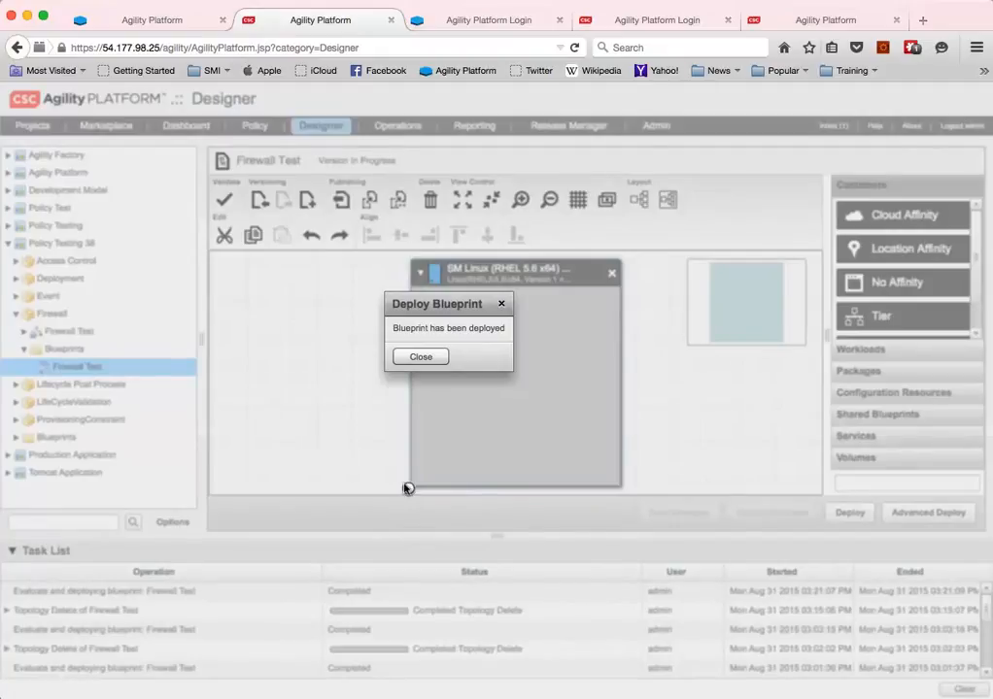
left_click(421, 356)
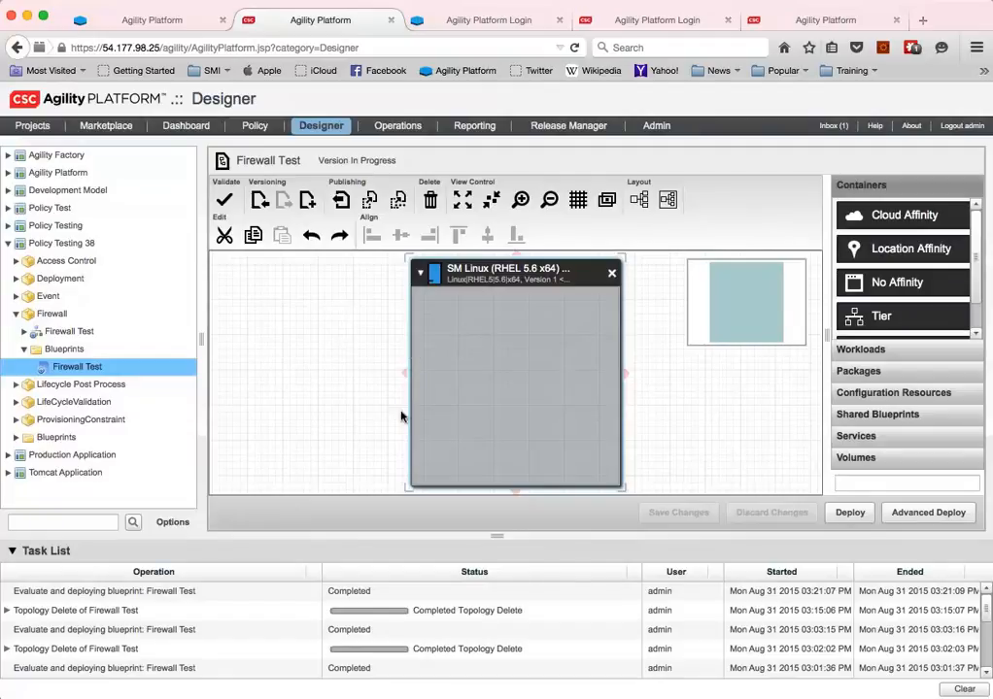
Step: Inspect the assigned firewall policies and effective access list of the deployed SM Linux (RHEL 5.6 x64) Server virtual machine without saving changes
left_click(22, 331)
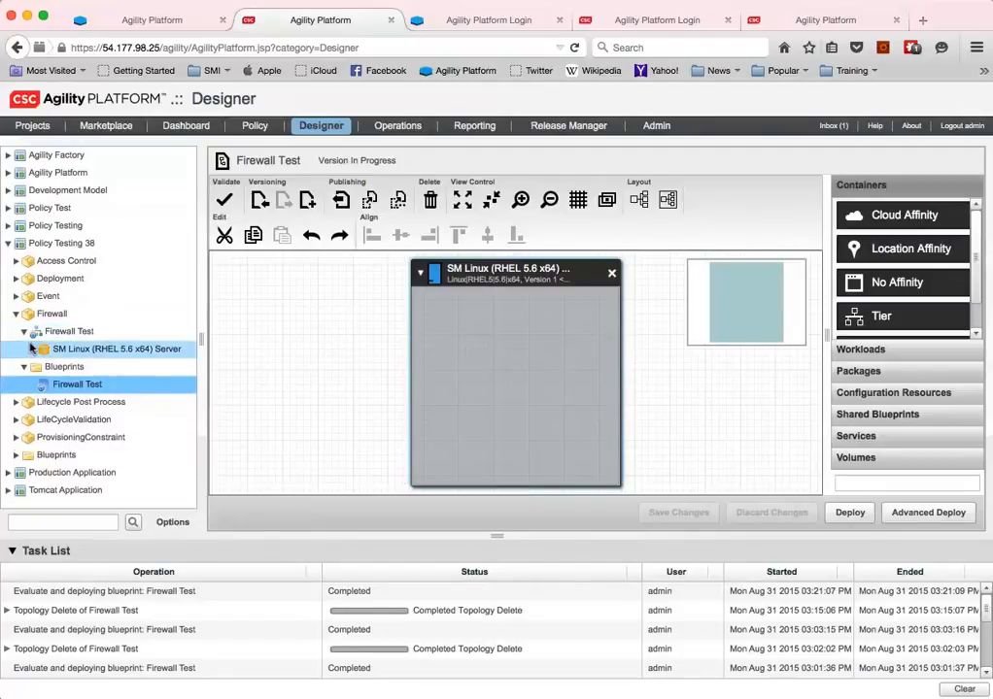
left_click(88, 348)
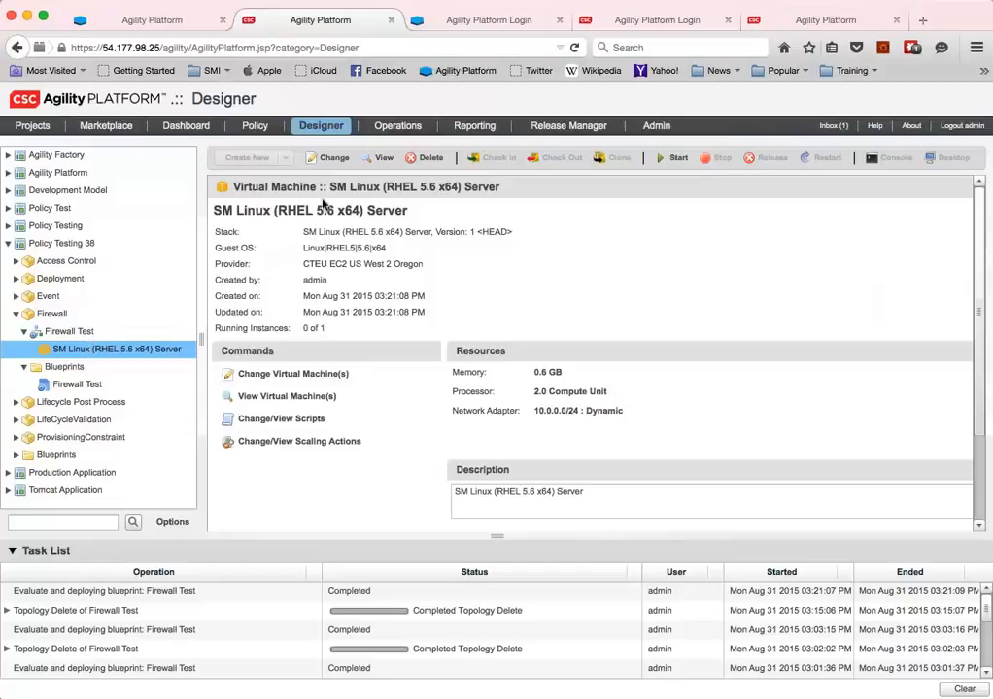
left_click(328, 159)
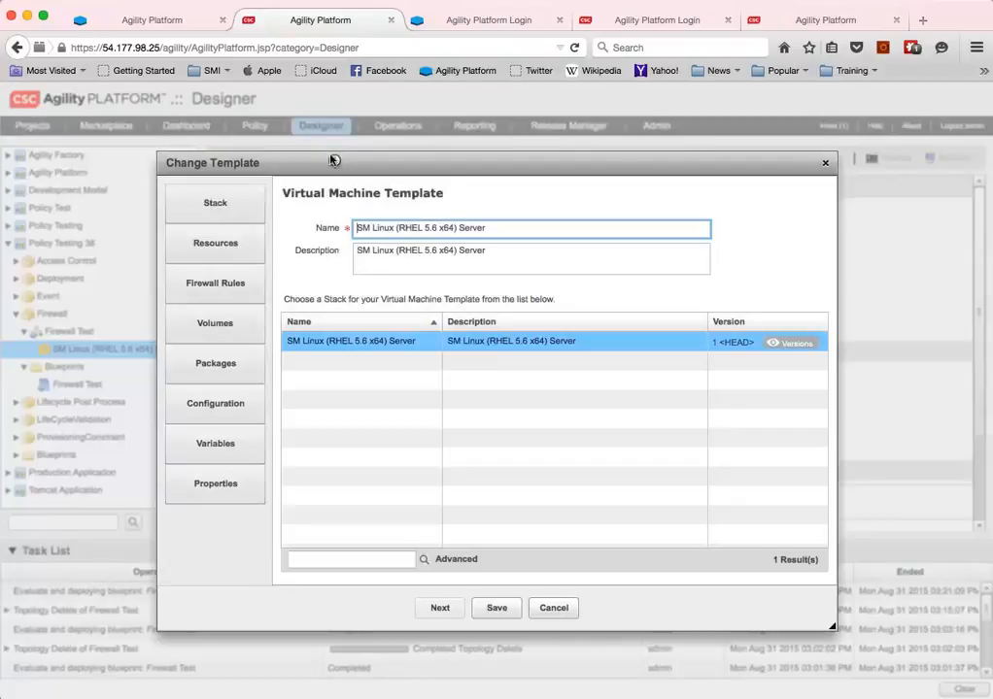
left_click(189, 279)
left_click(612, 249)
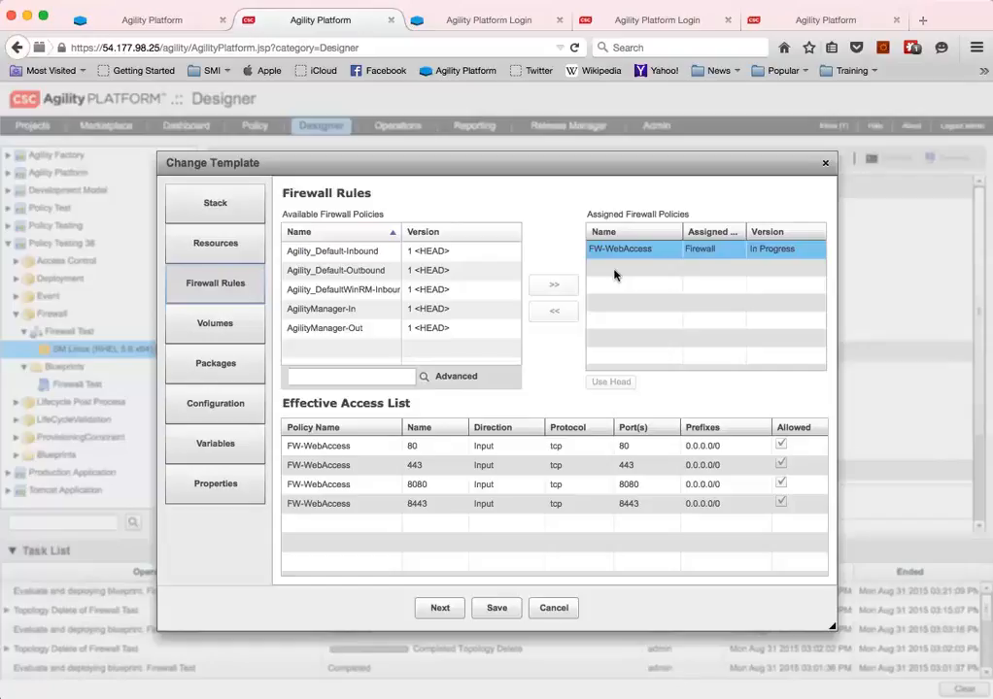
left_click(546, 609)
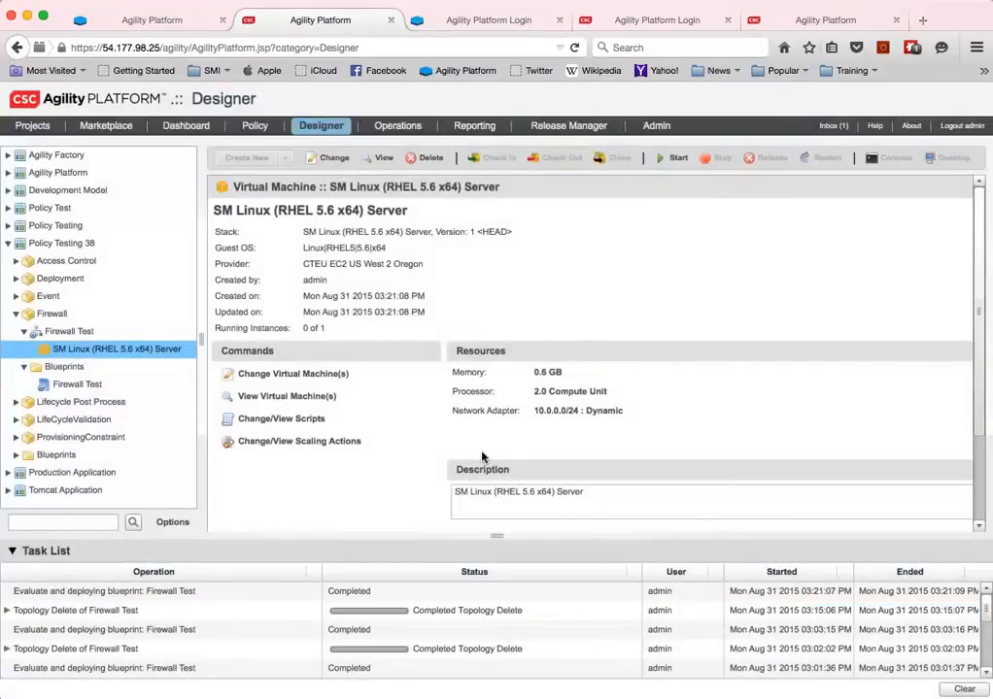